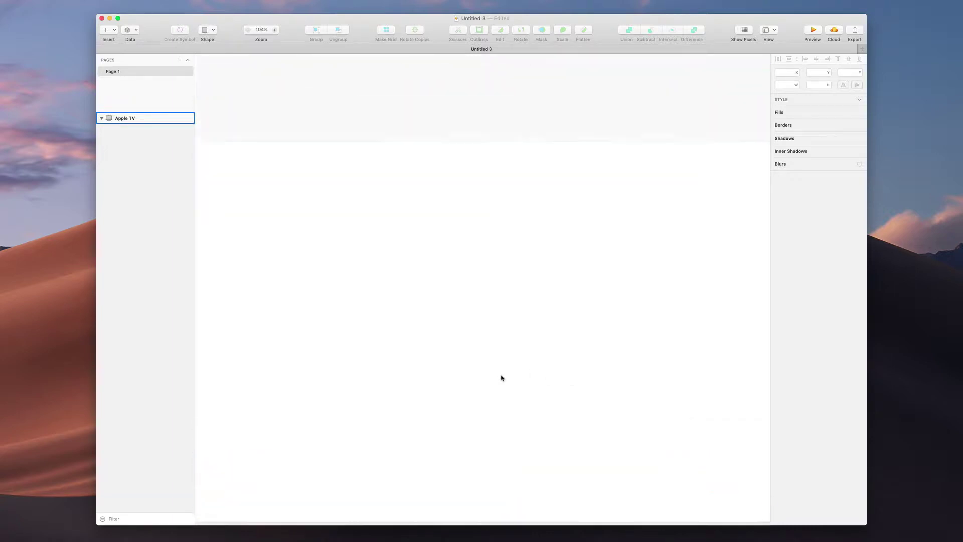
Draw a 334×334 square and add an overlapping diagonal copy, then shift both left
key(super+1)
key(o)
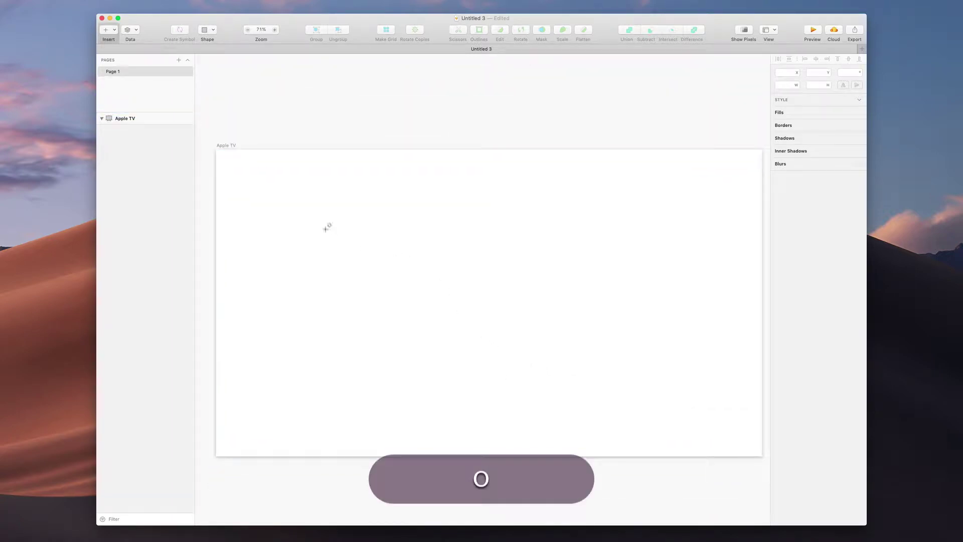
key(r)
drag(294, 182, 376, 276)
drag(340, 202, 344, 278)
drag(510, 236, 346, 329)
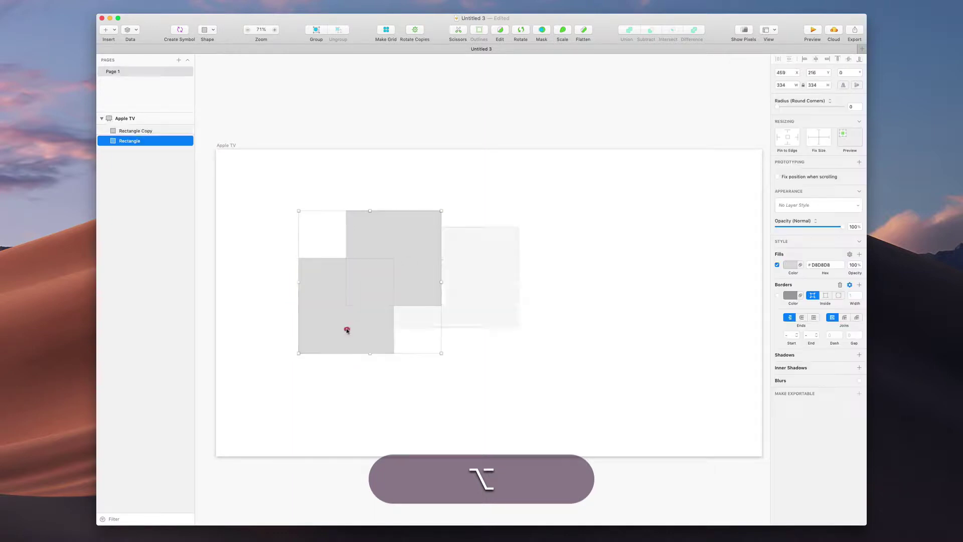
drag(366, 297, 349, 310)
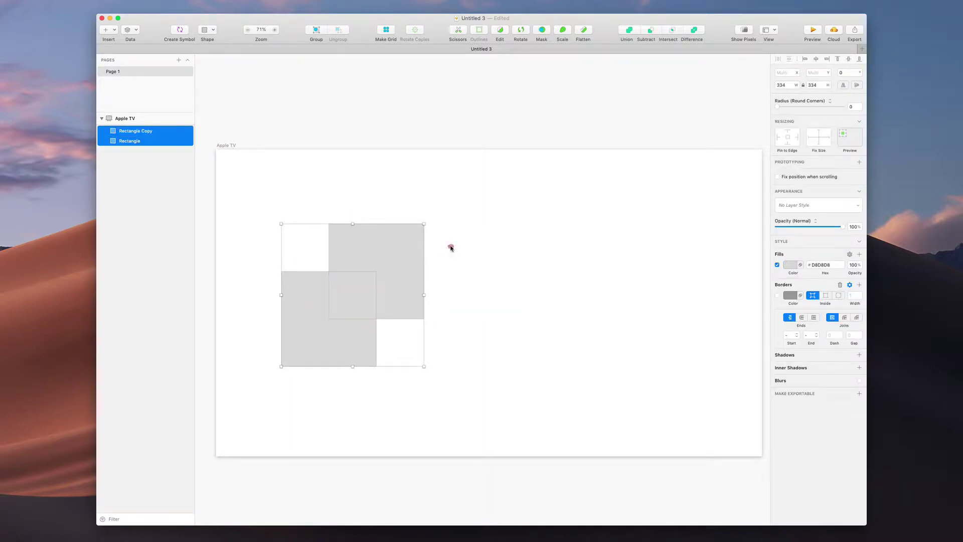
Fill the top-right square teal and the lower-left one yellow, then select all six rectangles
click(395, 247)
click(790, 264)
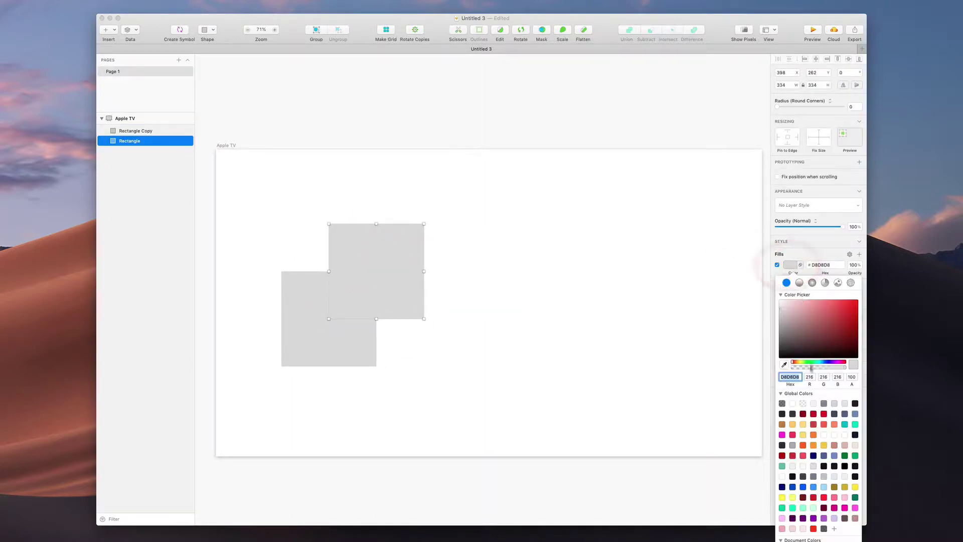
click(855, 424)
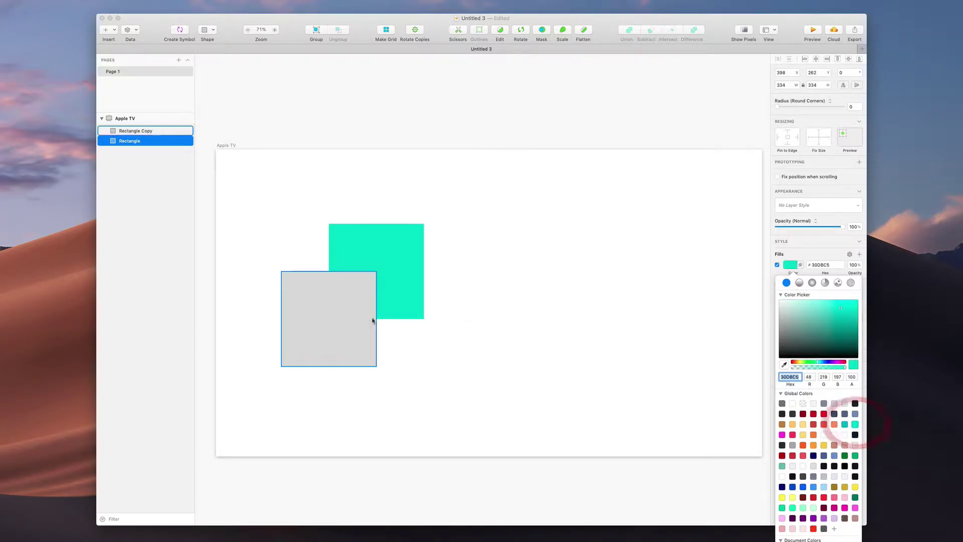
click(361, 334)
click(823, 445)
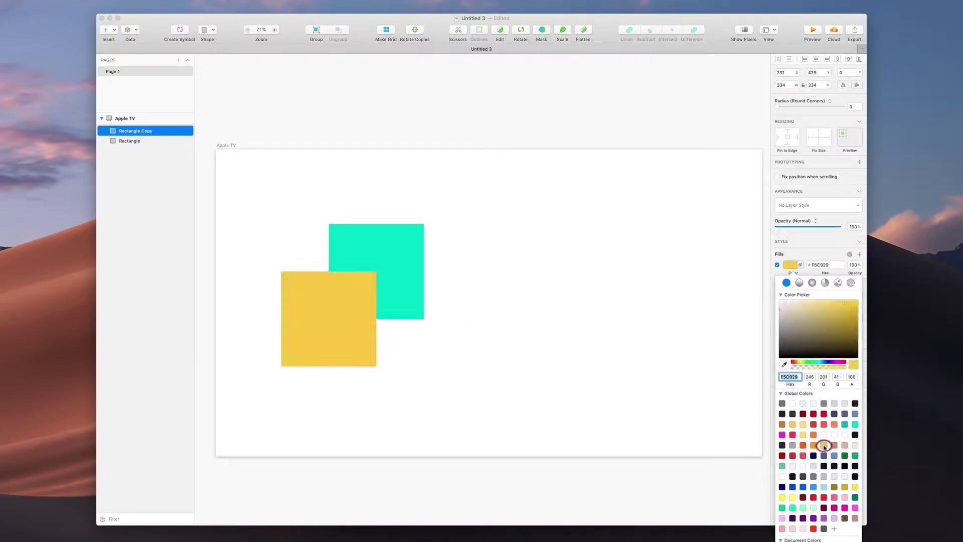
click(537, 288)
drag(459, 218, 641, 303)
drag(701, 184, 273, 389)
Scale all six squares proportionally down to 224 px and space the pairs out
key(shift)
drag(743, 223, 599, 267)
drag(543, 294, 520, 273)
drag(595, 189, 387, 355)
drag(394, 318, 423, 318)
Duplicate the right pair horizontally into a fourth pair, then select the first pair
key(alt+shift)
drag(630, 243, 691, 264)
click(593, 200)
scroll(592, 199, up, 2)
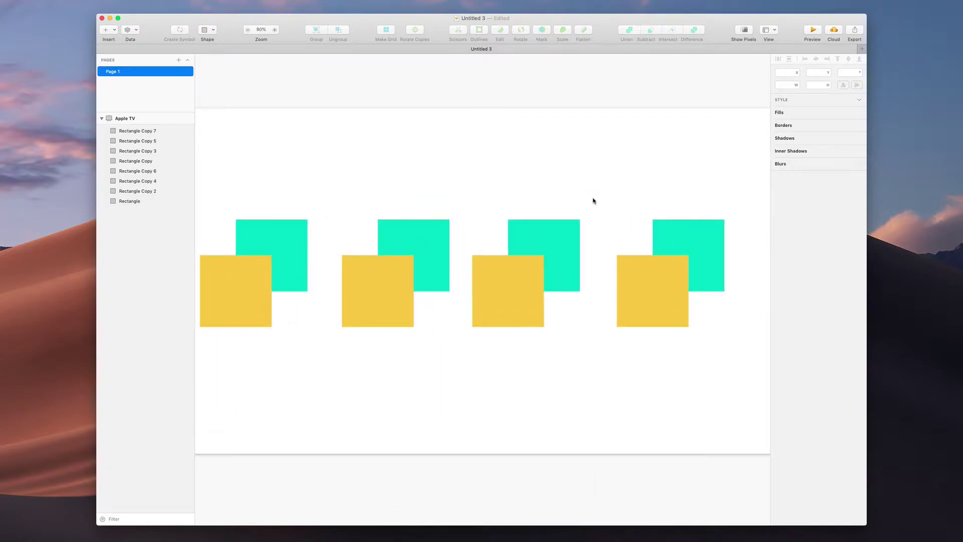
scroll(592, 201, left, 2)
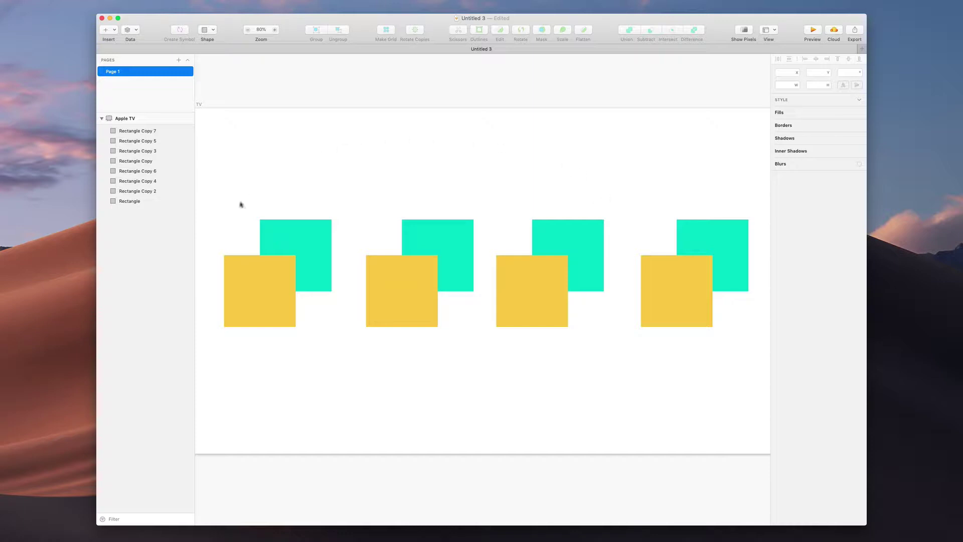
drag(238, 203, 329, 306)
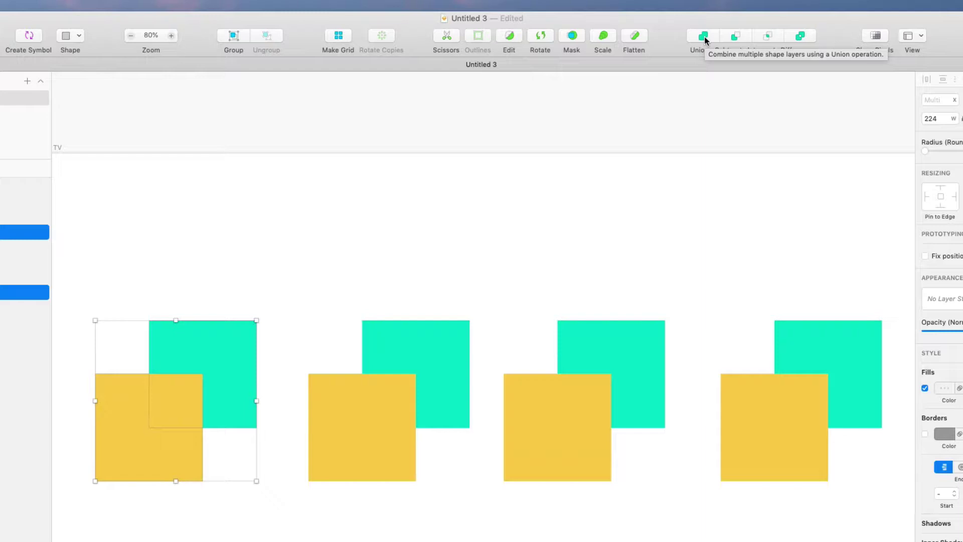
click(703, 36)
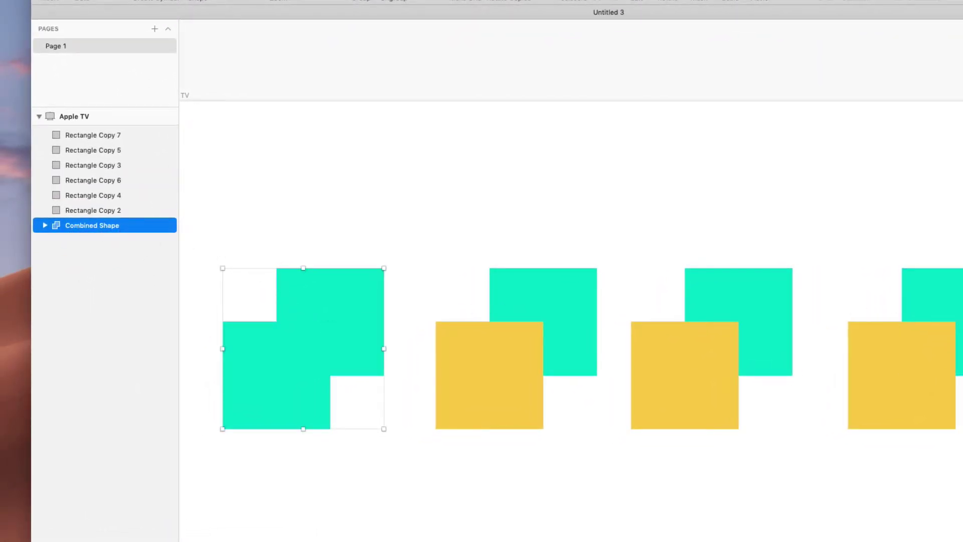
key(Escape)
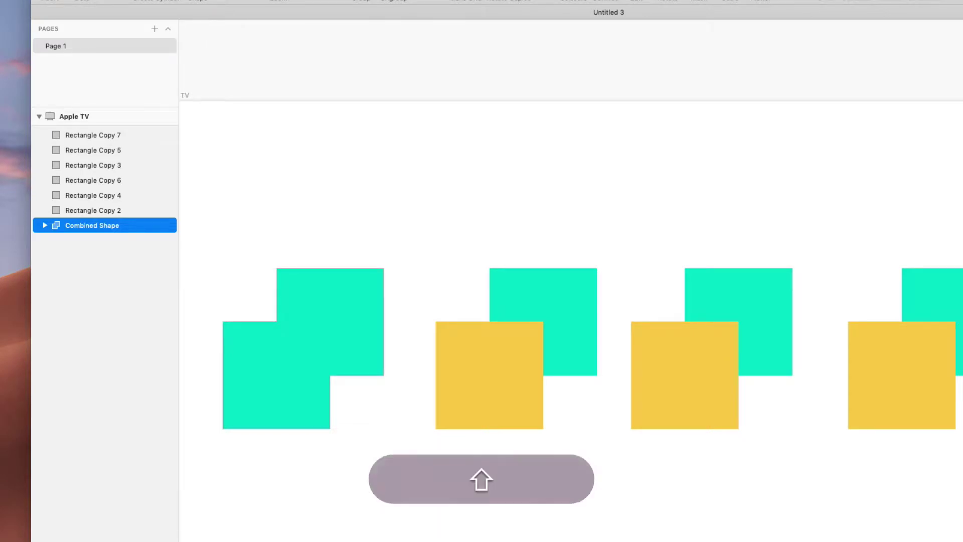
key(shift+Up)
key(shift+Down)
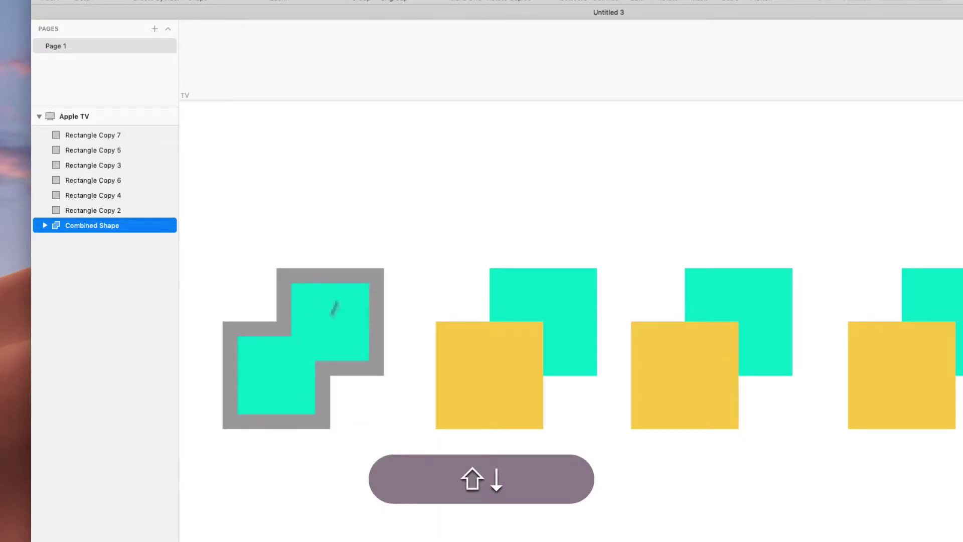
click(286, 350)
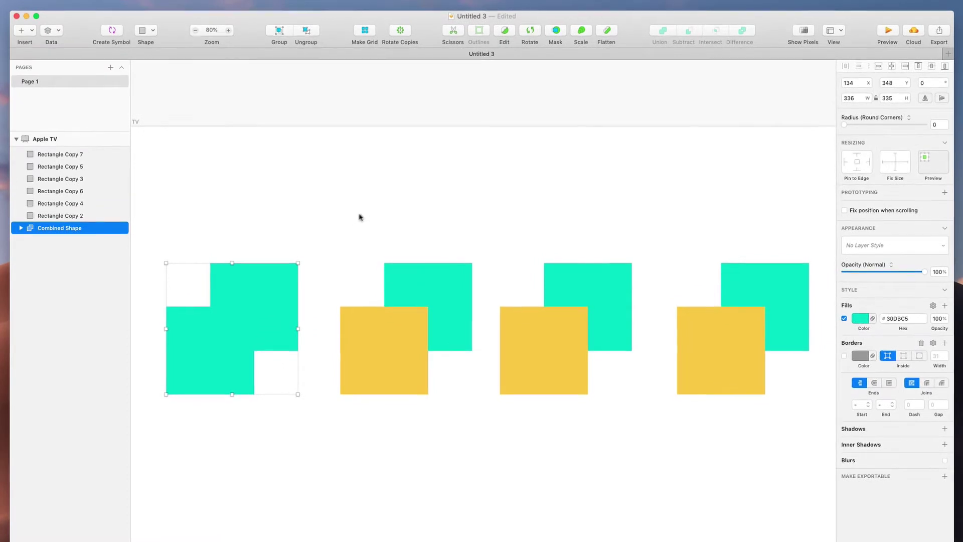
Apply Subtract to the second teal-and-yellow pair, cutting away its lower-left corner
drag(355, 211, 444, 394)
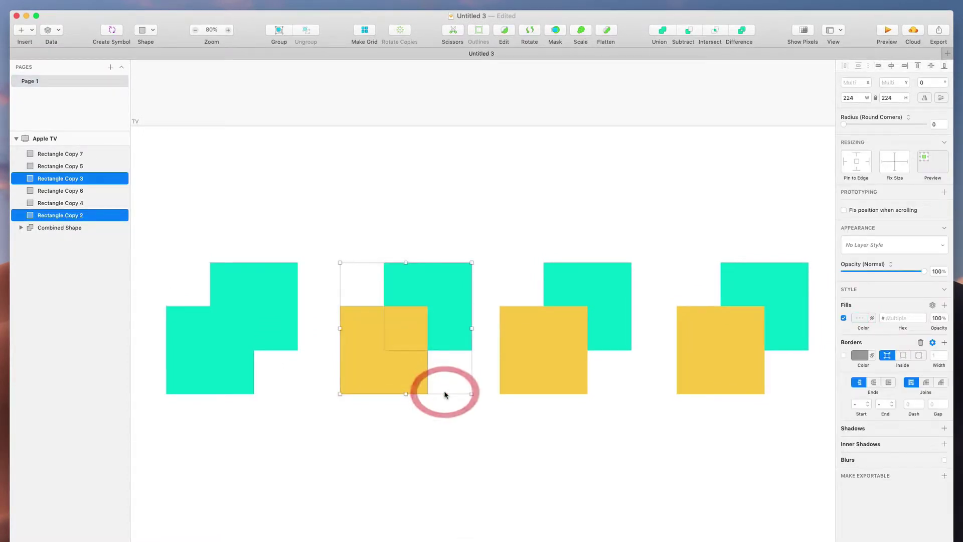
click(690, 31)
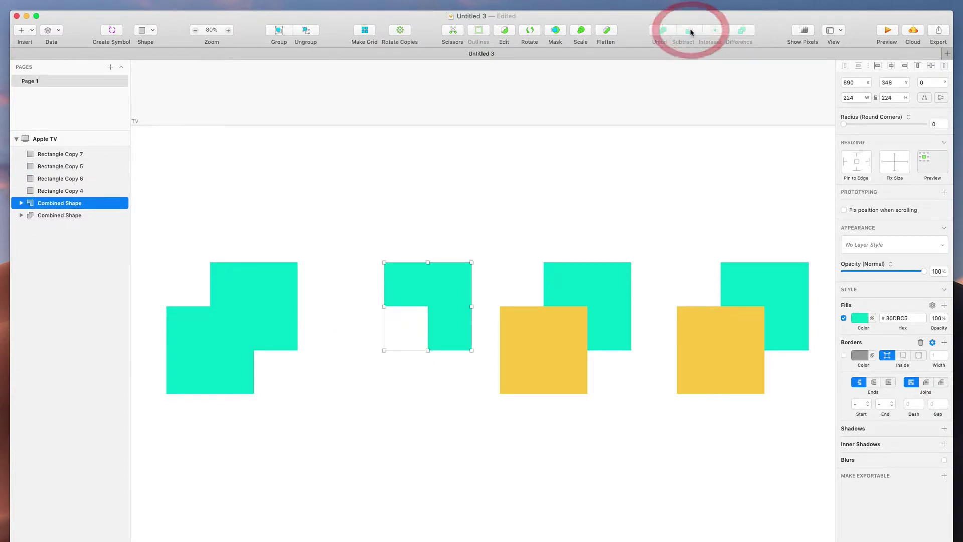
click(405, 251)
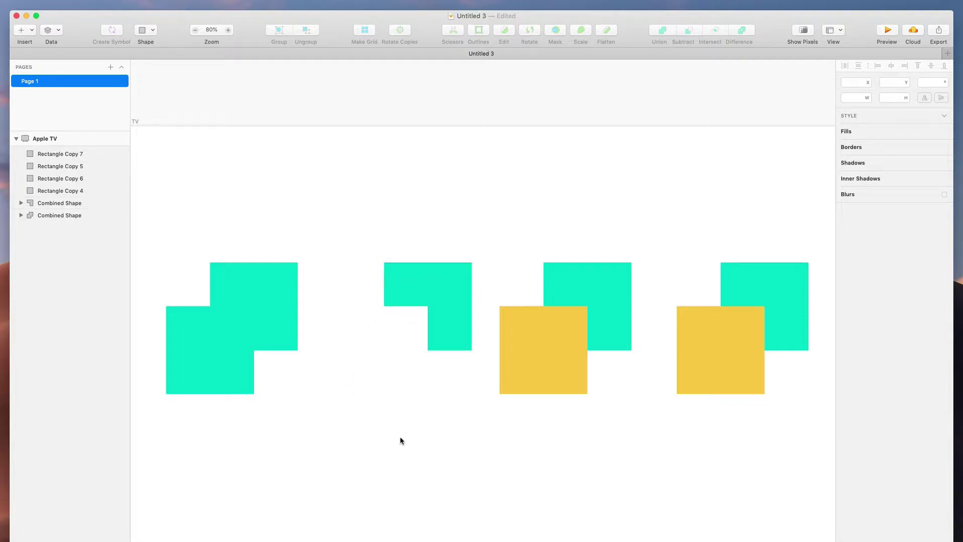
Intersect the third pair's yellow and teal squares, keeping only their small overlap
click(560, 352)
shift+click(616, 296)
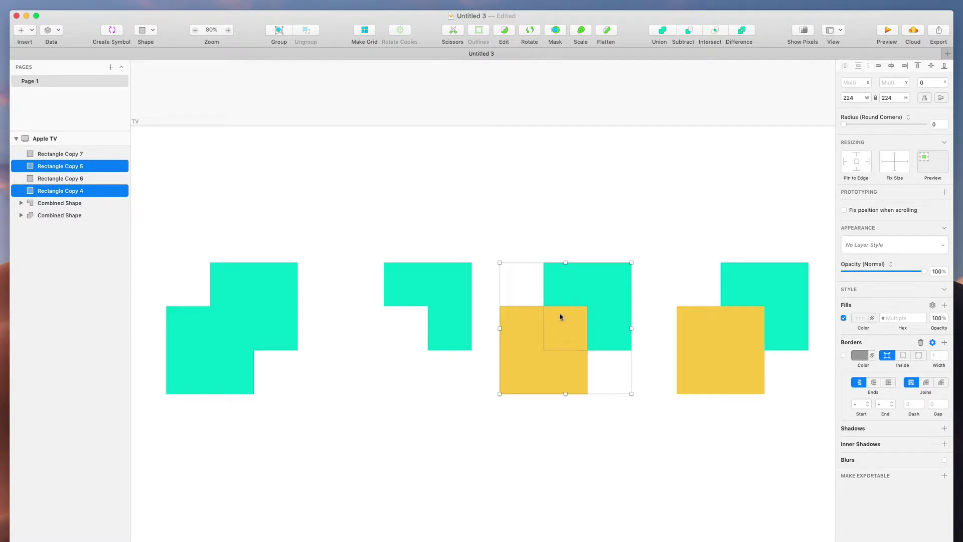
click(718, 30)
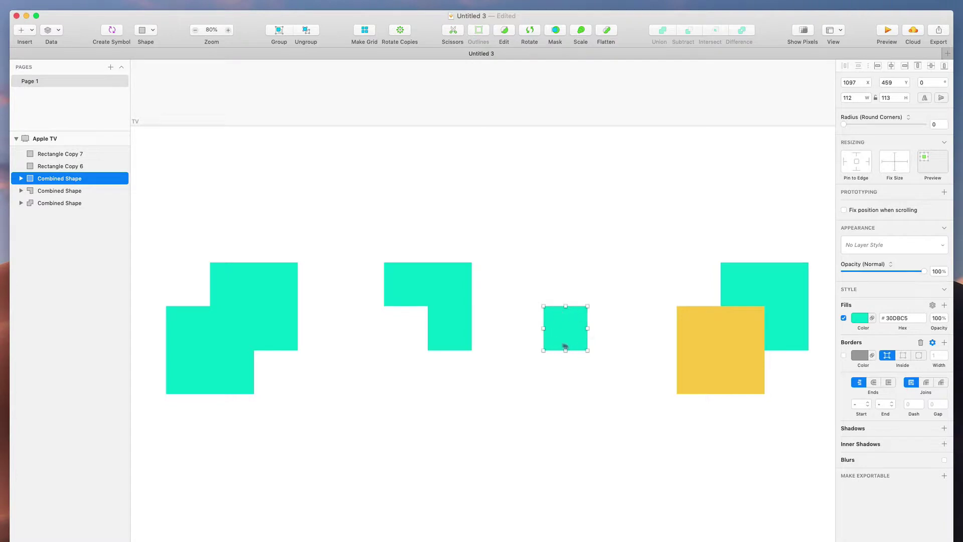
click(597, 269)
Move the small intersected square over the L-shape and back, then select the fourth pair
drag(576, 331, 415, 333)
click(398, 393)
scroll(410, 356, up, 5)
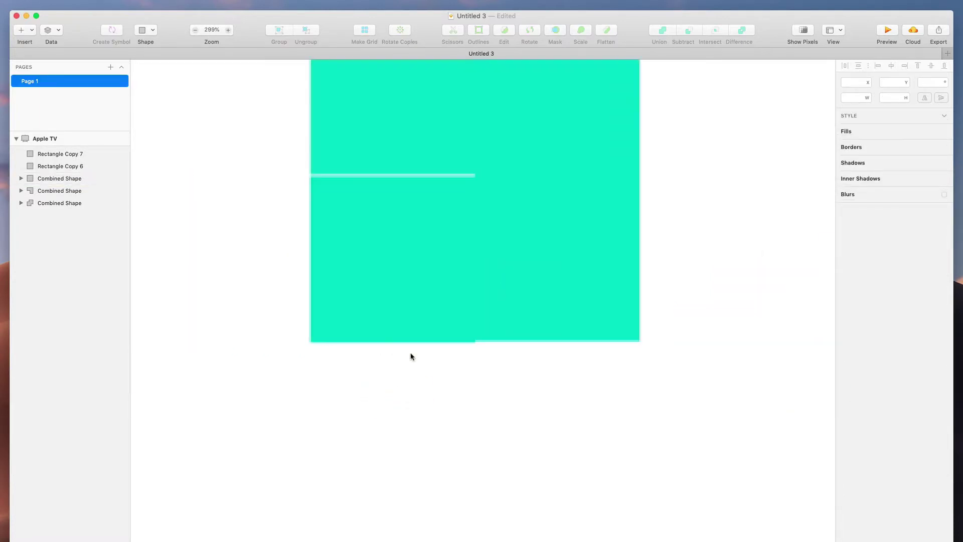
click(413, 247)
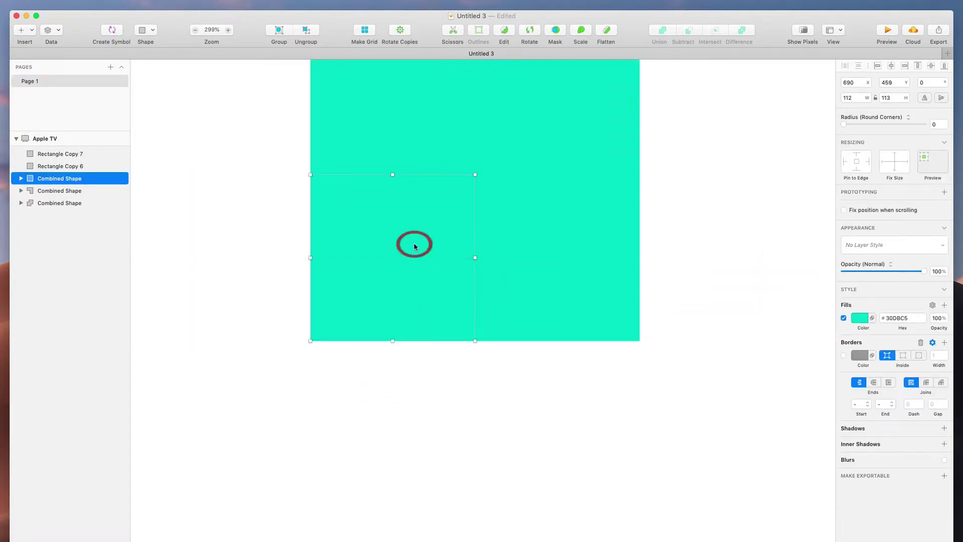
scroll(415, 244, down, 10)
click(429, 337)
scroll(430, 340, down, 3)
click(408, 321)
drag(408, 321, 519, 327)
click(544, 283)
drag(584, 270, 635, 362)
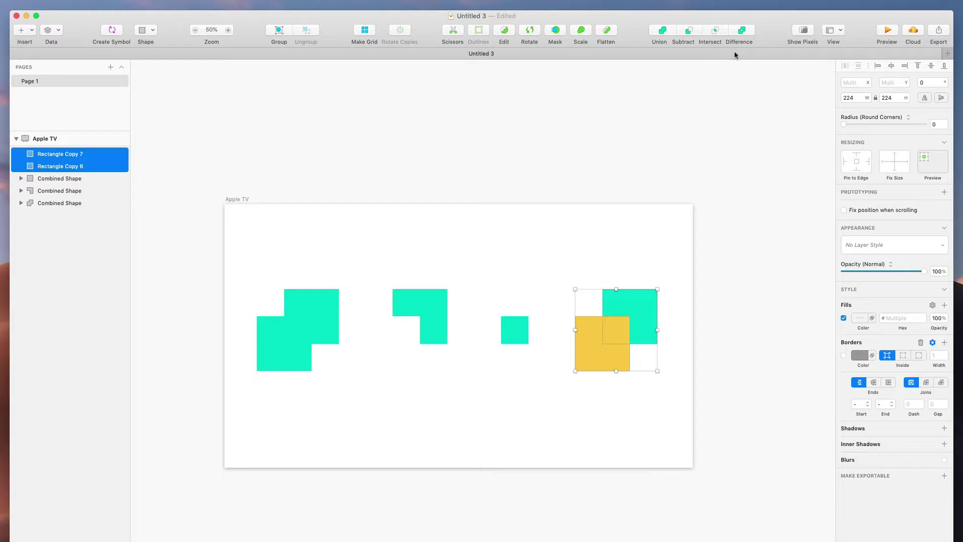
Apply Difference to the fourth pair, hollowing out the overlap, and fit the artboard in view
scroll(640, 269, up, 5)
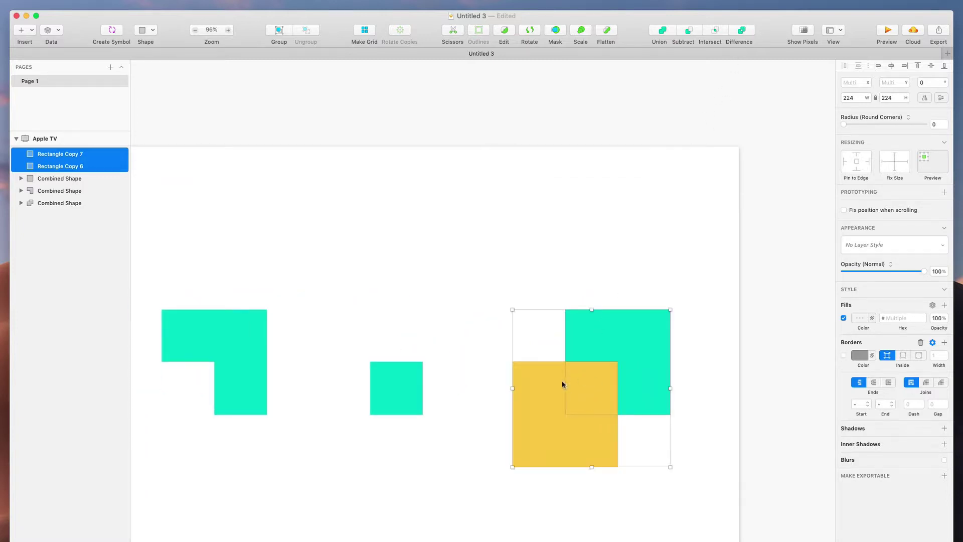
scroll(563, 384, down, 5)
scroll(562, 384, left, 3)
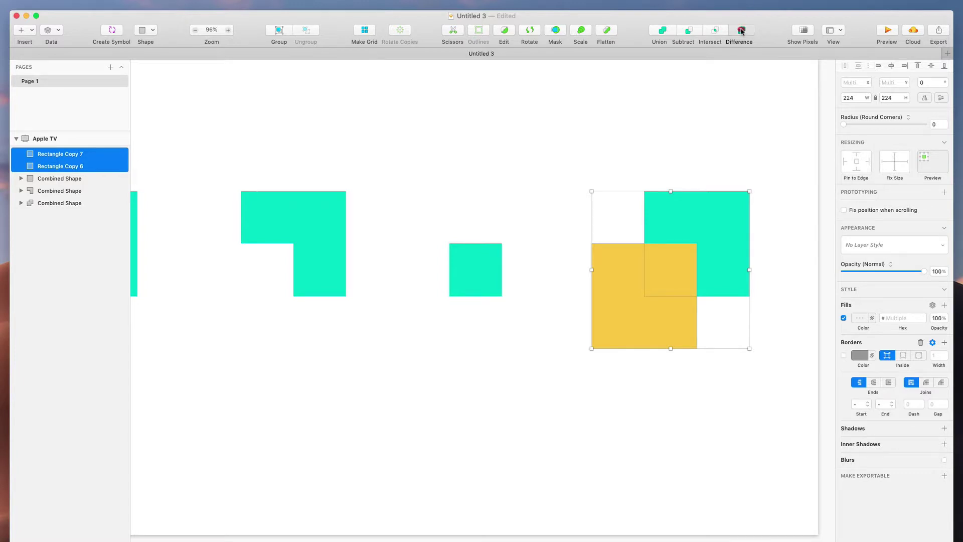
click(742, 31)
key(super+1)
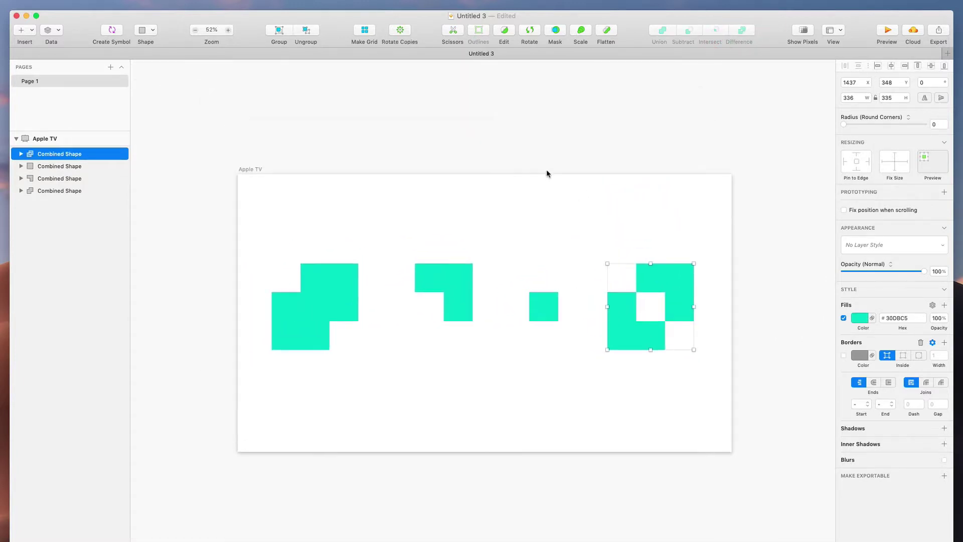
click(601, 248)
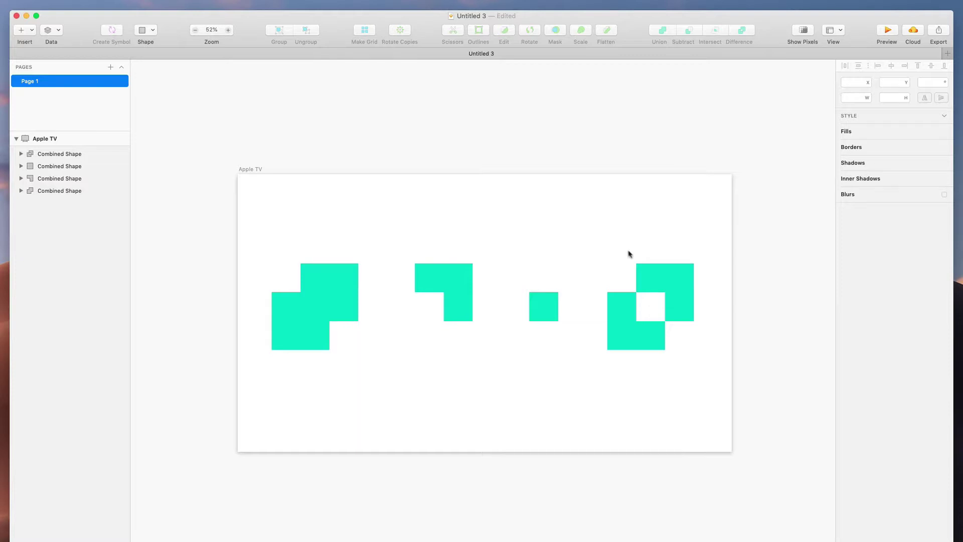
Expand the Combined Shape layers in the Layers list and select Rectangle Copy 7
drag(686, 235, 327, 371)
click(403, 394)
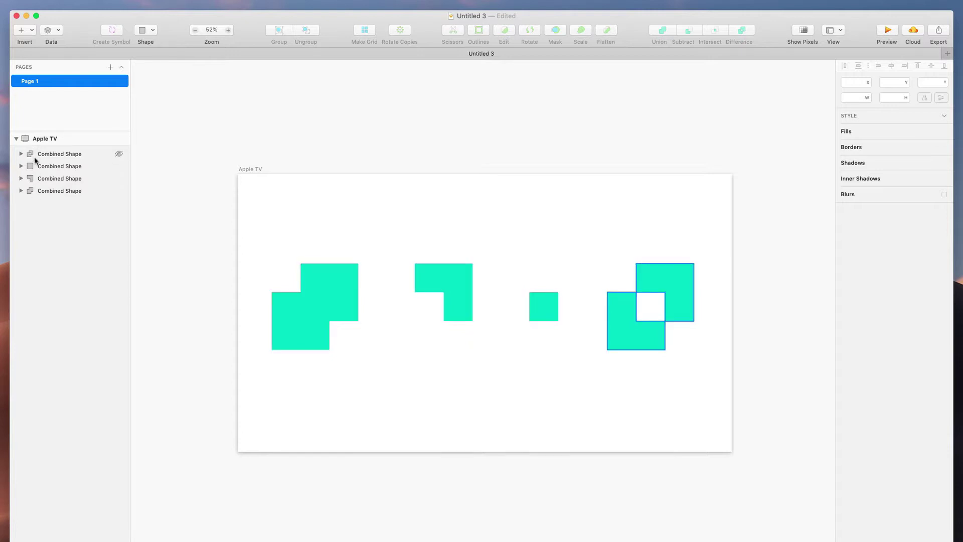
click(20, 178)
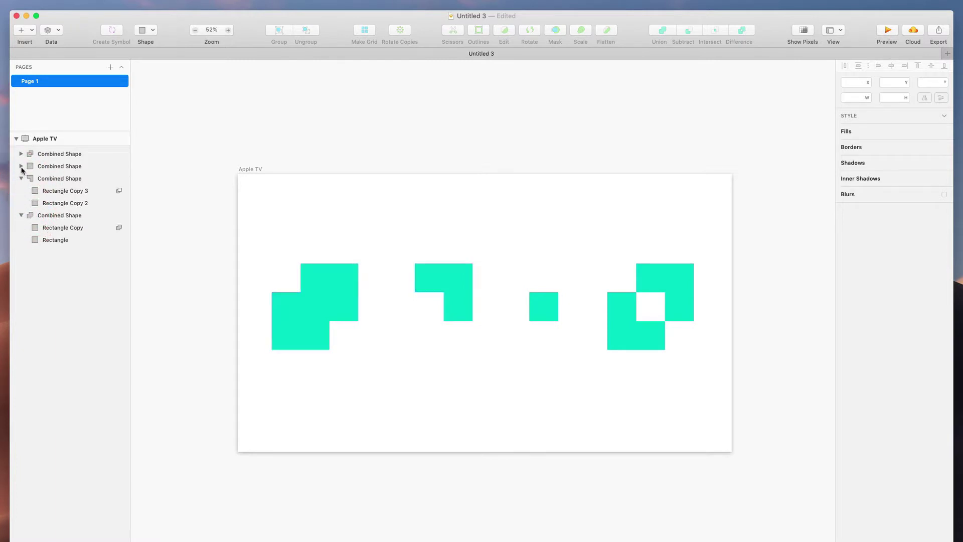
click(21, 166)
click(20, 154)
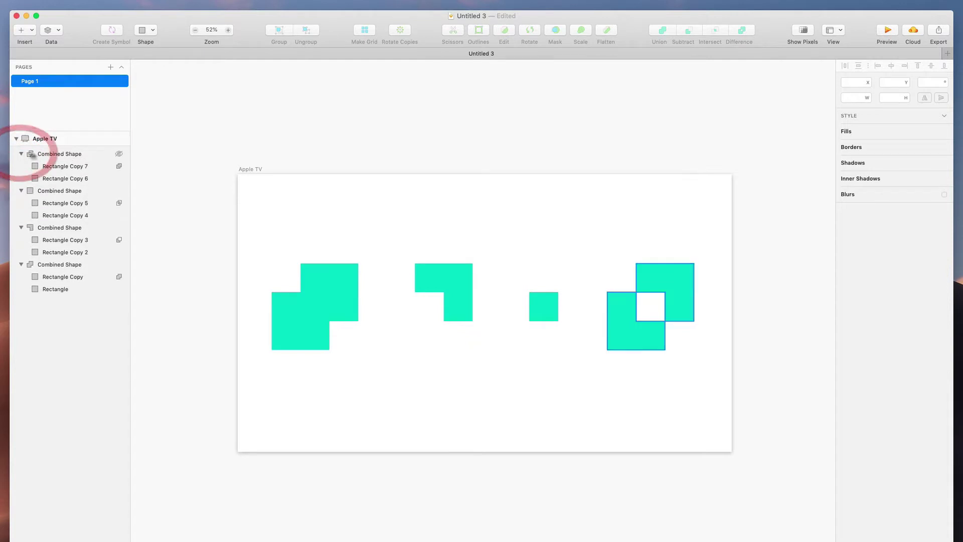
click(61, 166)
Enlarge Rectangle Copy 7 to 307×307 and round its corners to radius 80
scroll(652, 334, up, 10)
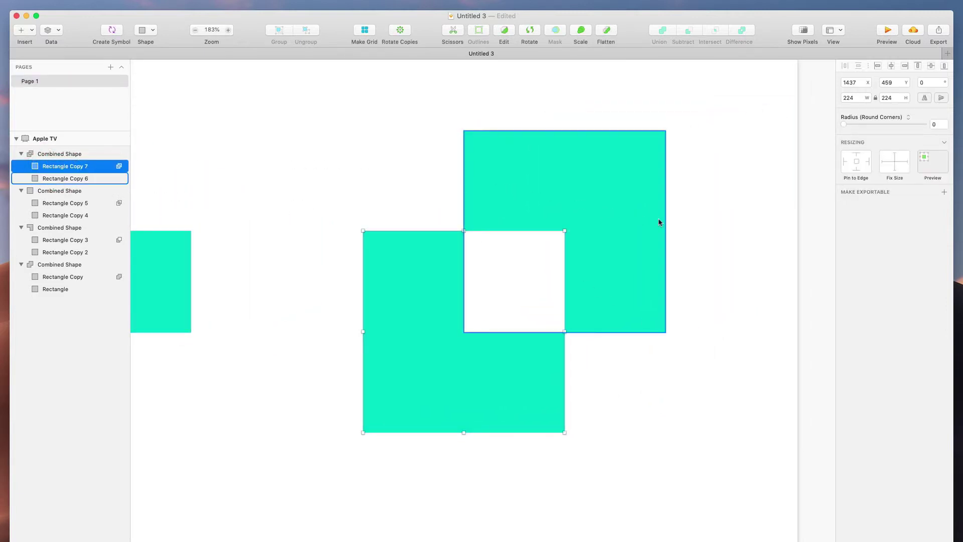
drag(565, 231, 639, 153)
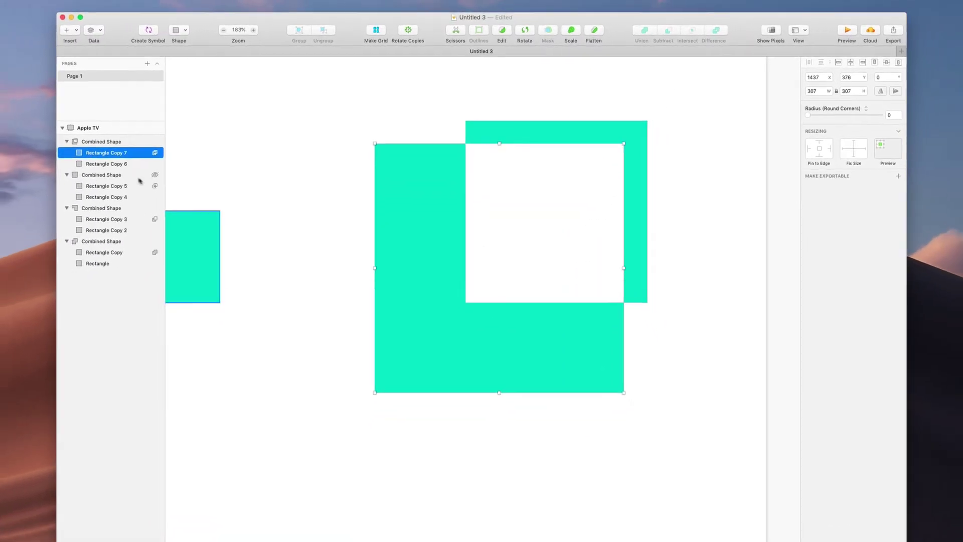
drag(796, 111, 827, 107)
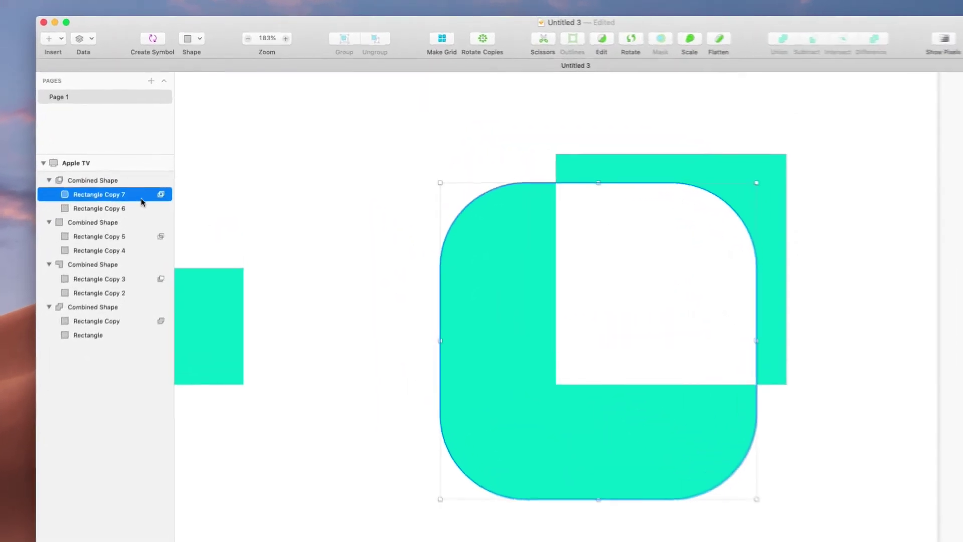
click(143, 208)
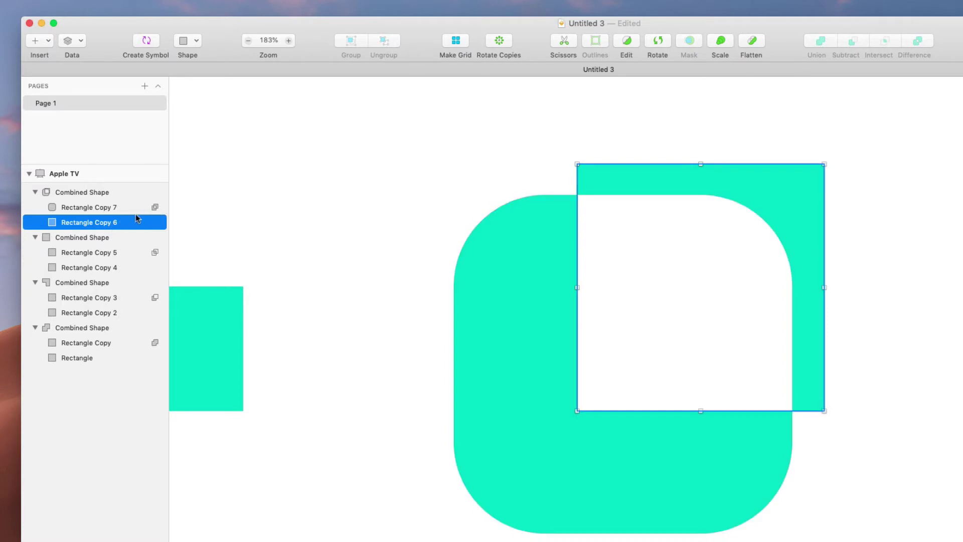
shift+click(114, 210)
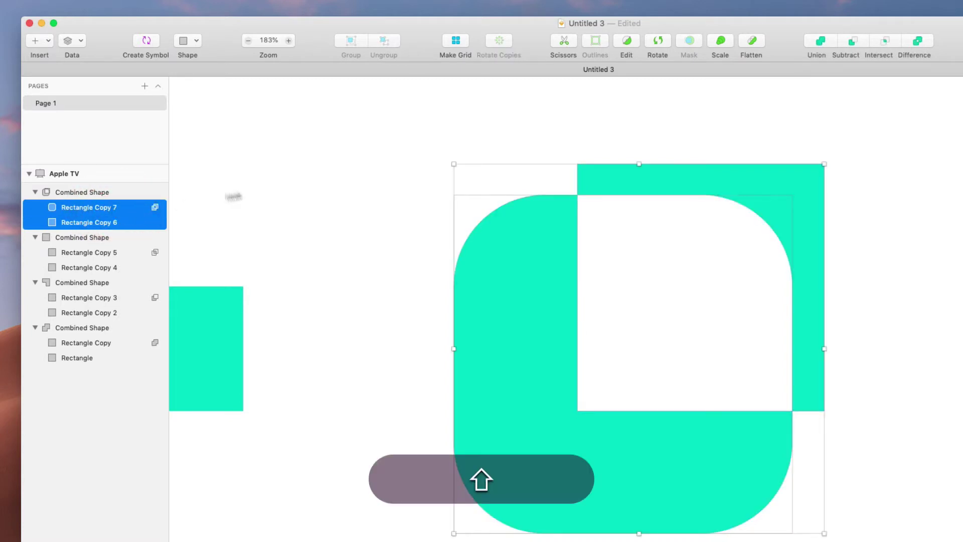
click(824, 44)
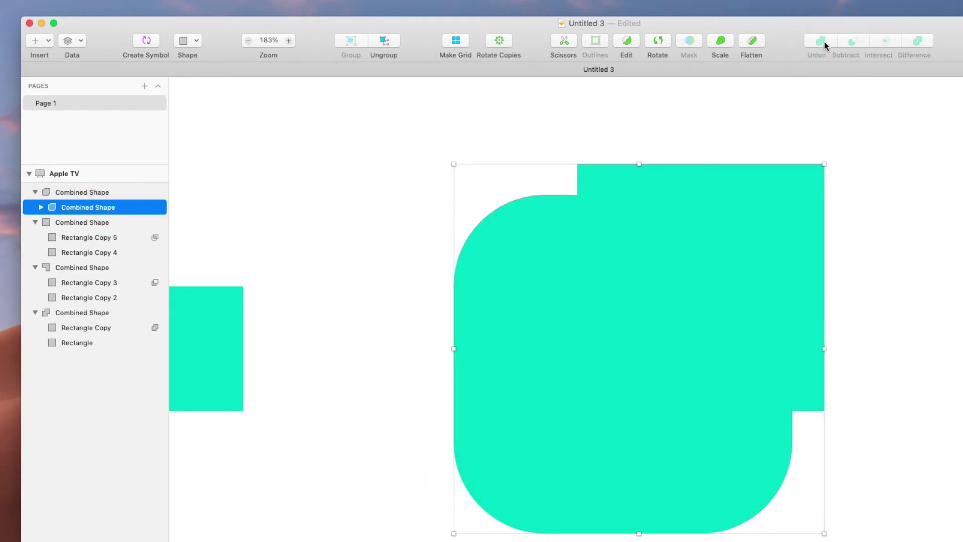
key(super+z)
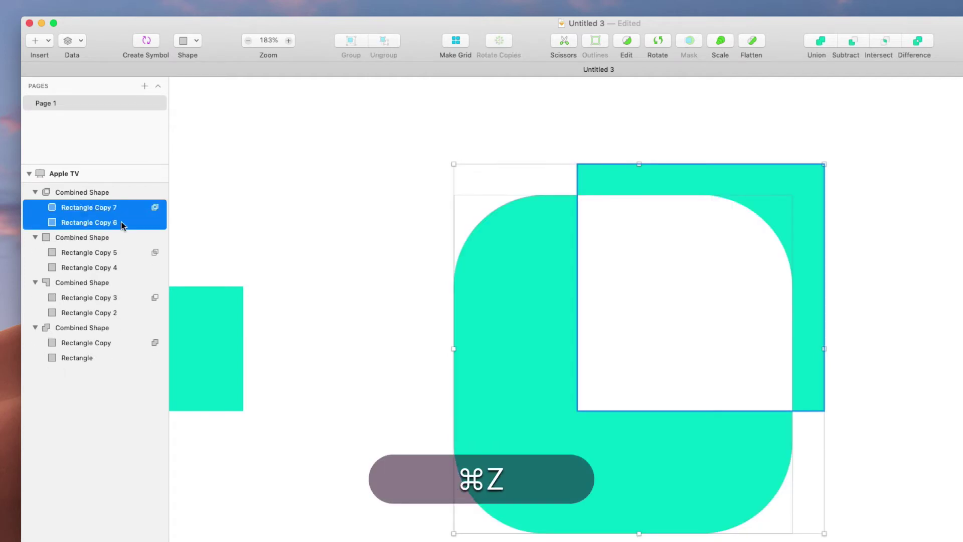
click(116, 210)
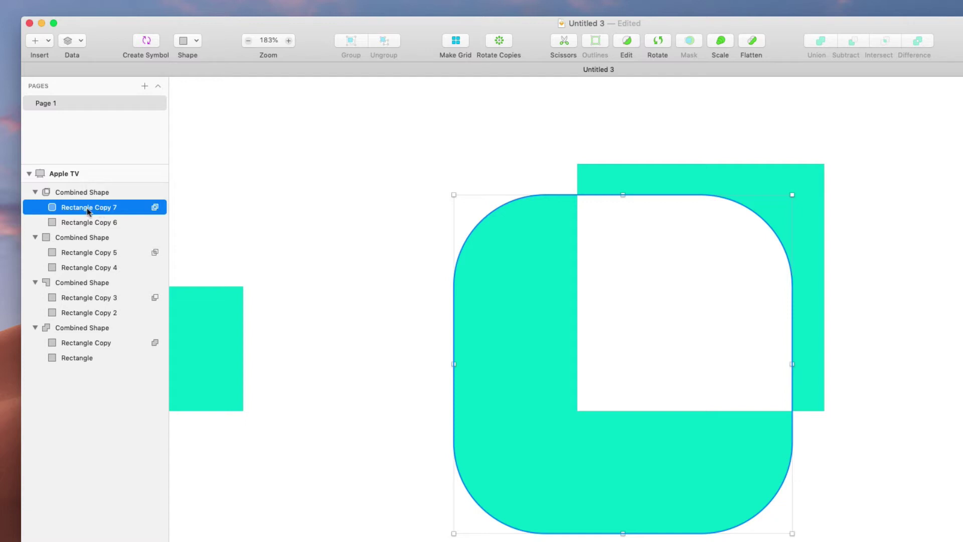
drag(101, 206, 73, 189)
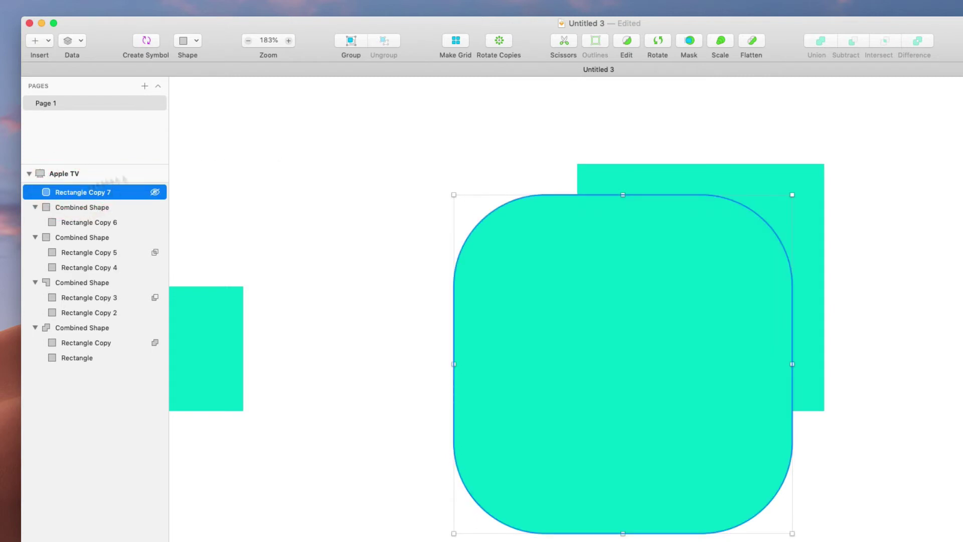
drag(596, 201, 491, 296)
scroll(593, 320, down, 5)
key(cmd+z)
key(cmd+z)
key(cmd+z)
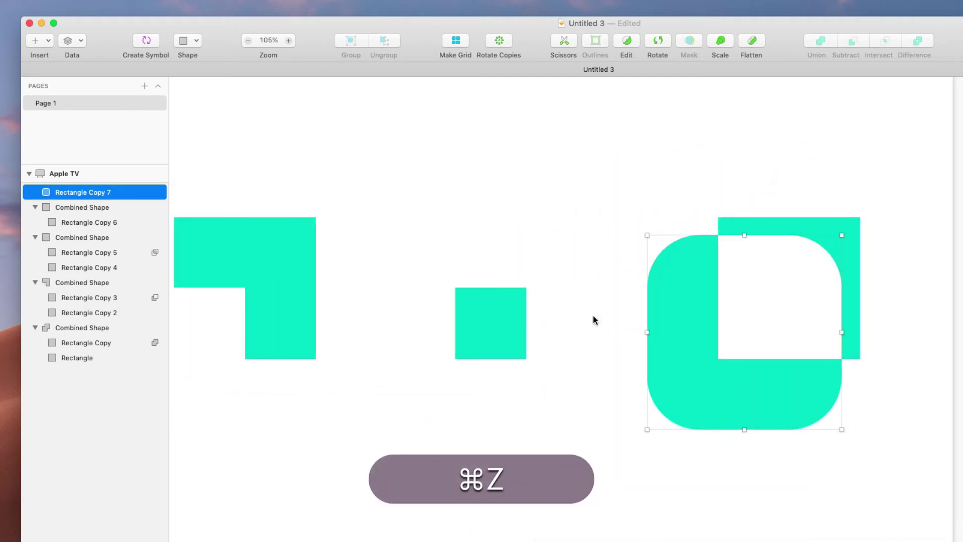
Cluster the two L-shapes around the rounded shape and select all four combined shapes
scroll(522, 271, down, 3)
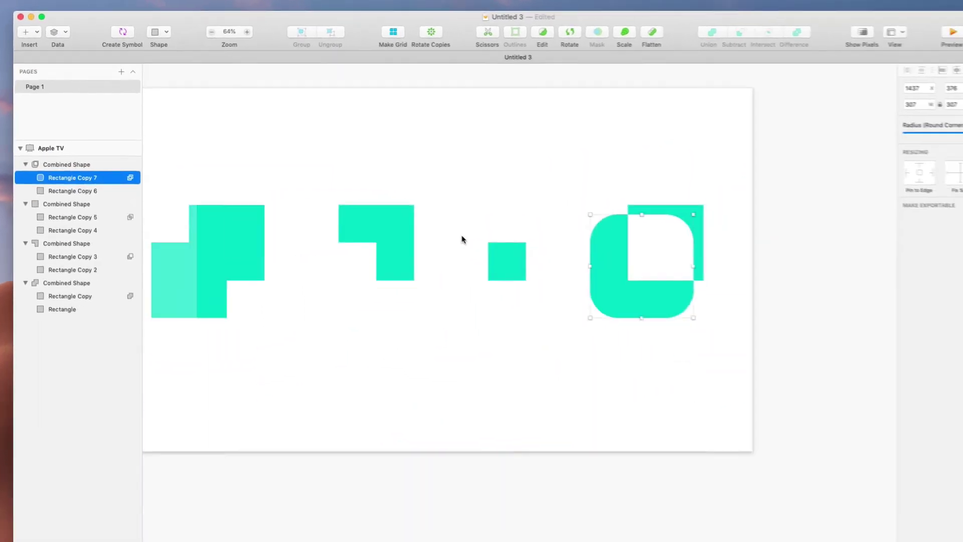
click(760, 167)
drag(649, 307, 539, 238)
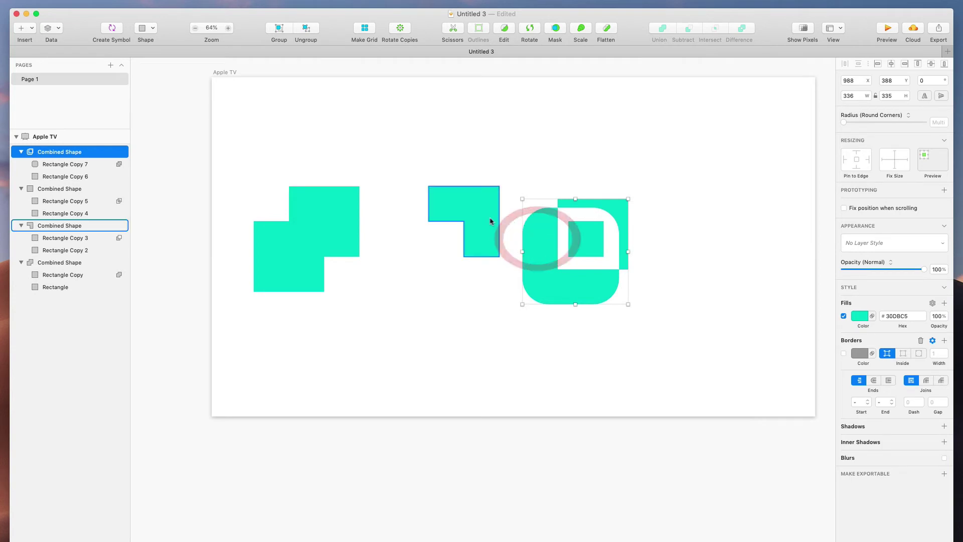
drag(487, 221, 651, 182)
drag(338, 224, 495, 261)
drag(712, 106, 435, 326)
click(434, 331)
click(548, 269)
shift+click(509, 262)
drag(441, 100, 421, 128)
Union the four shapes into a single 854×558 Combined Shape
click(663, 30)
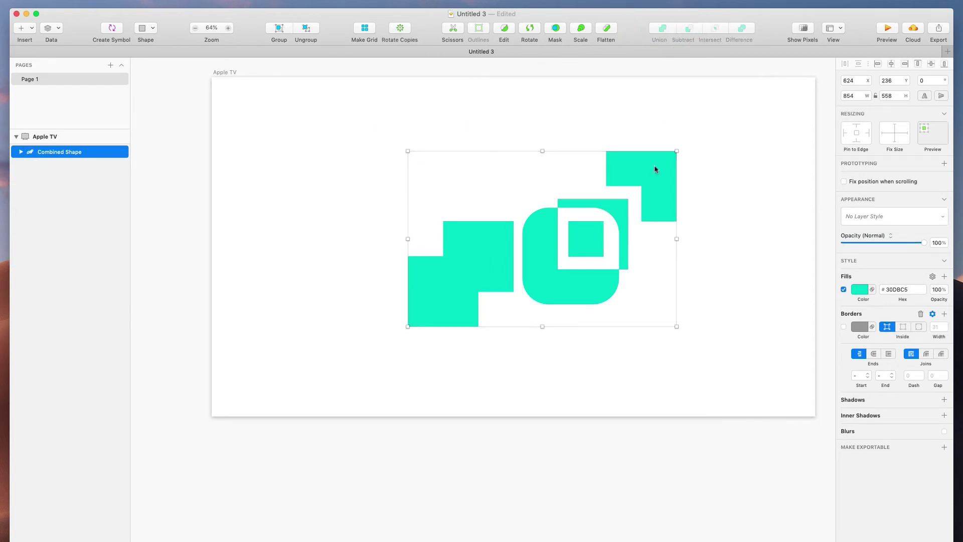
mouse_move(651, 162)
mouse_down()
mouse_move(638, 136)
mouse_move(646, 160)
mouse_up()
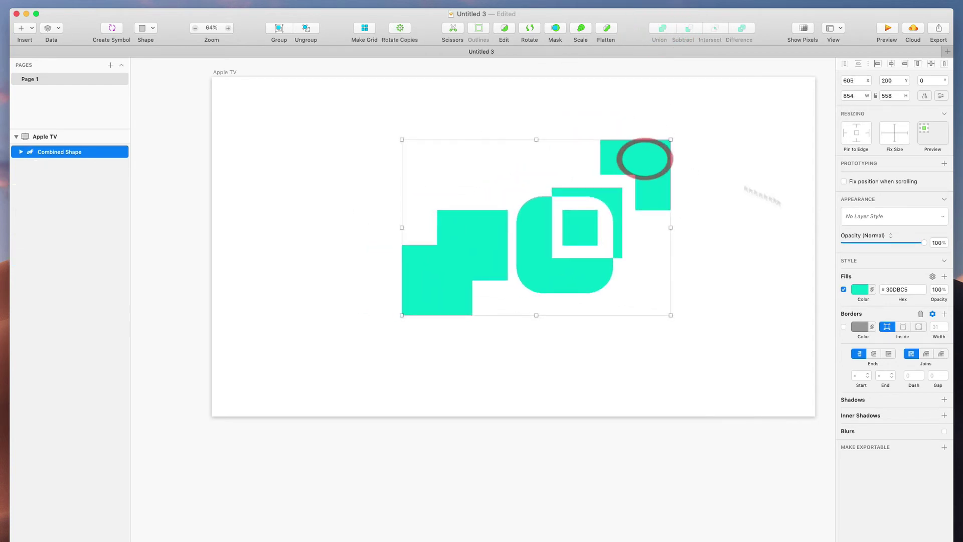
scroll(390, 177, up, 5)
scroll(451, 166, right, 3)
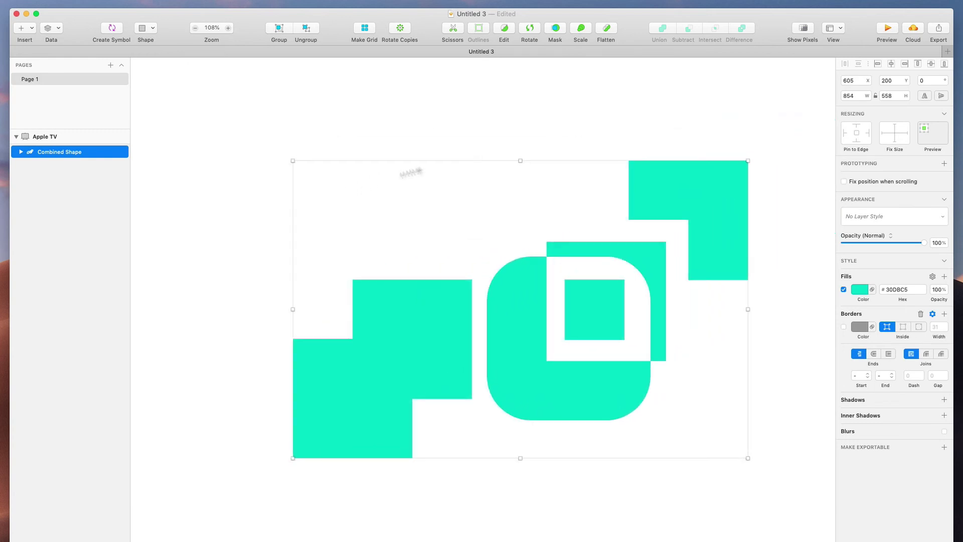
Fill the Combined Shape with the navy-to-gold linear gradient preset
click(862, 292)
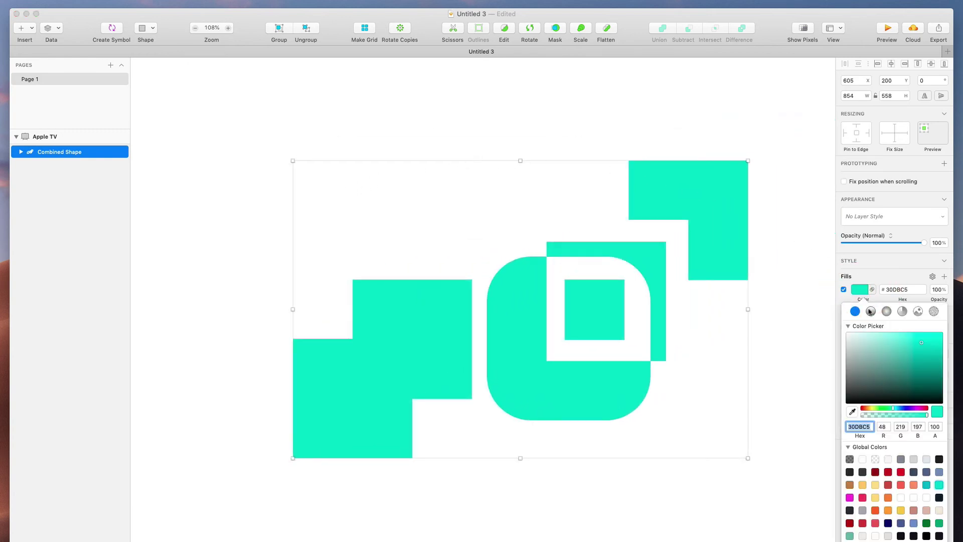
click(870, 311)
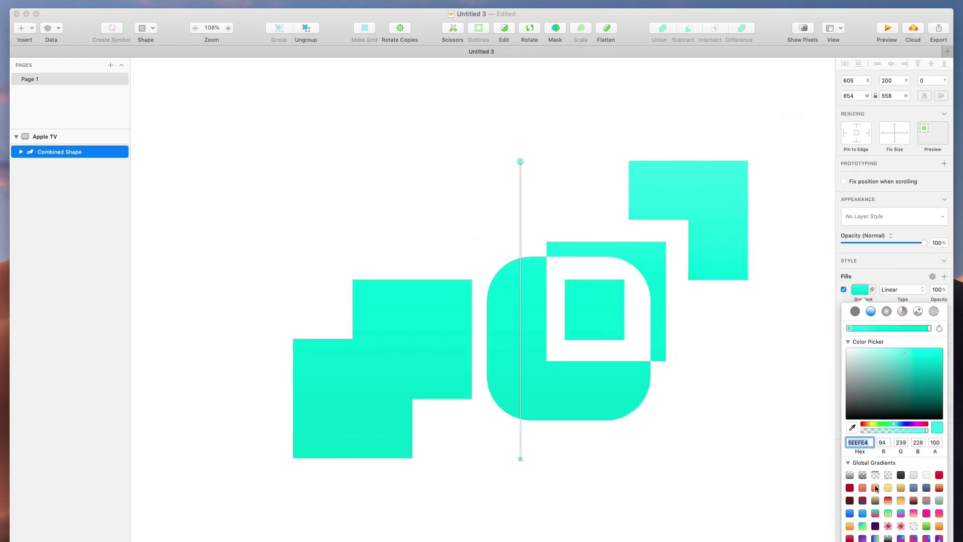
click(876, 500)
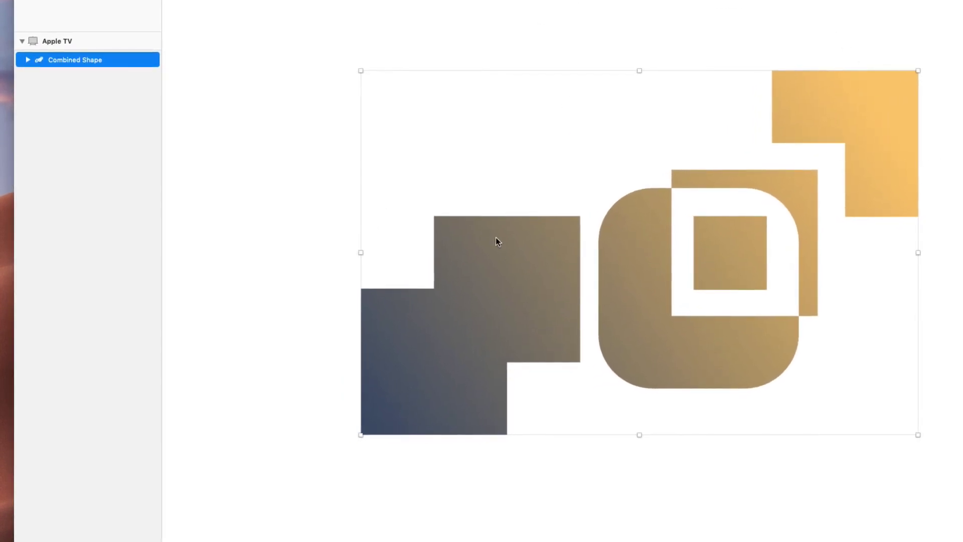
click(26, 61)
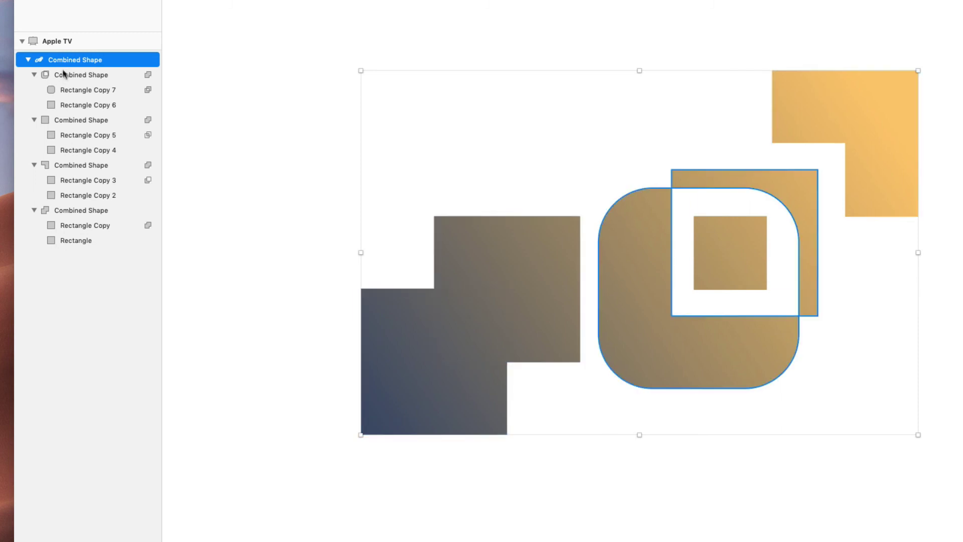
click(34, 75)
click(34, 90)
click(35, 105)
click(34, 120)
click(88, 92)
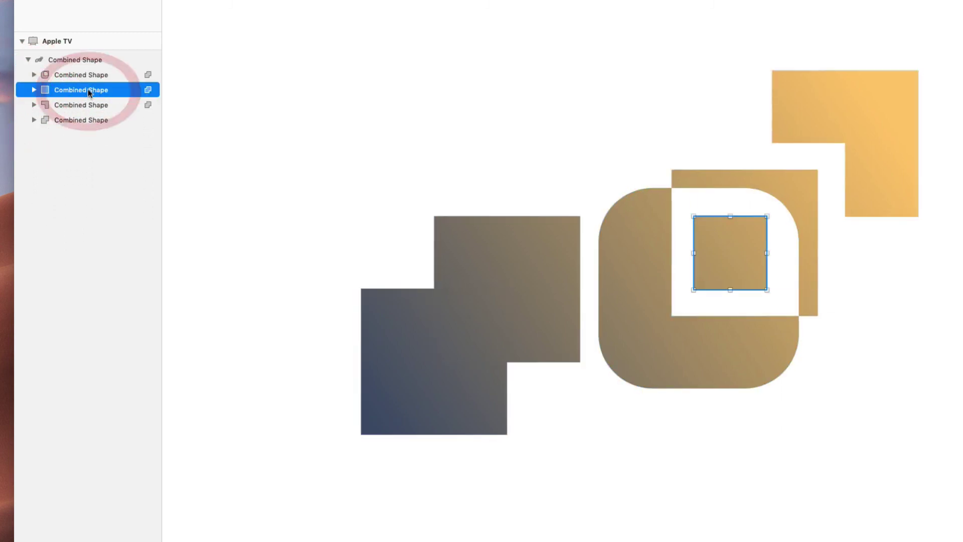
click(96, 75)
click(148, 75)
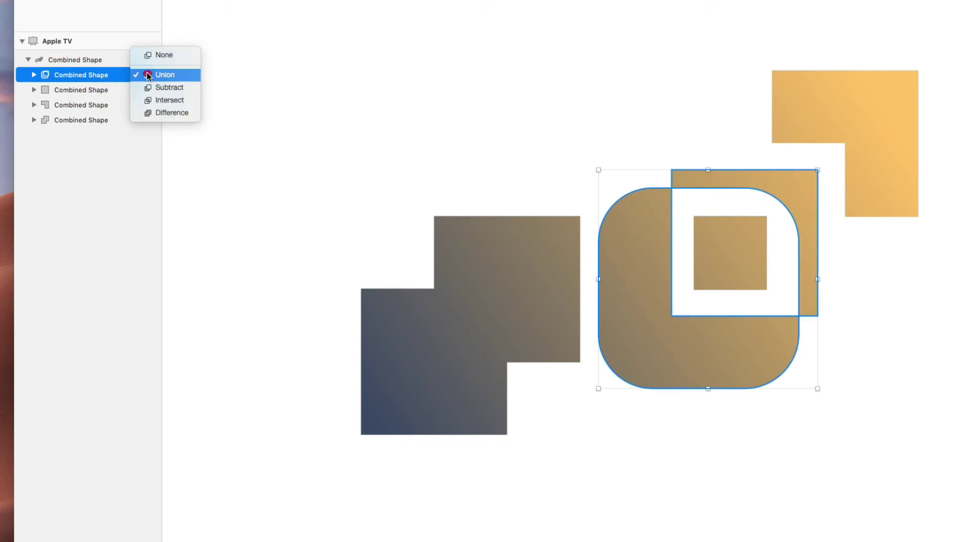
click(148, 75)
click(148, 75)
click(156, 87)
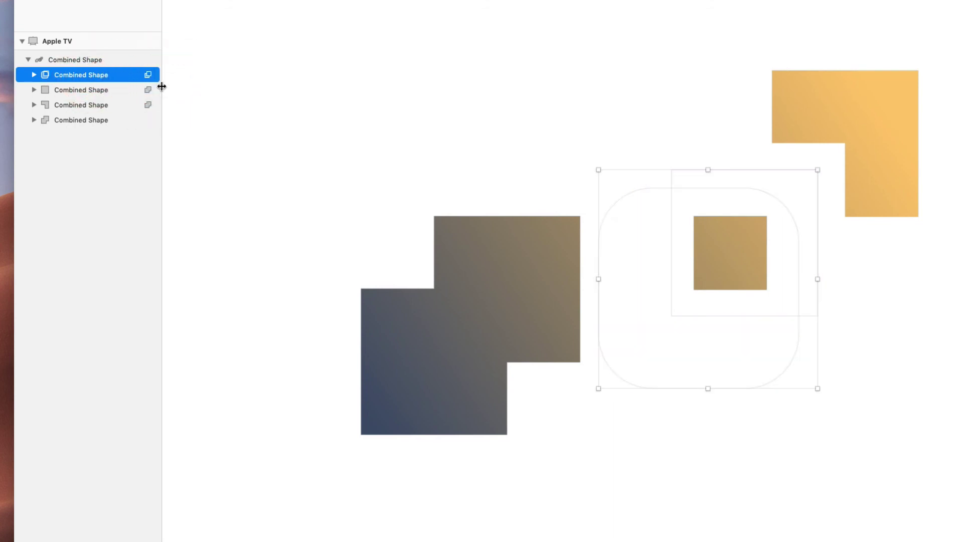
click(148, 74)
click(153, 88)
click(150, 75)
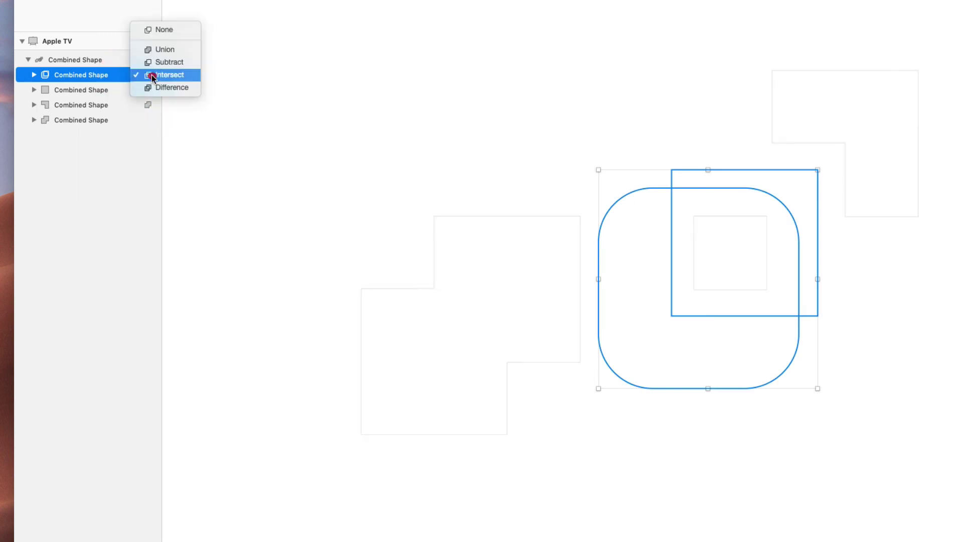
click(158, 87)
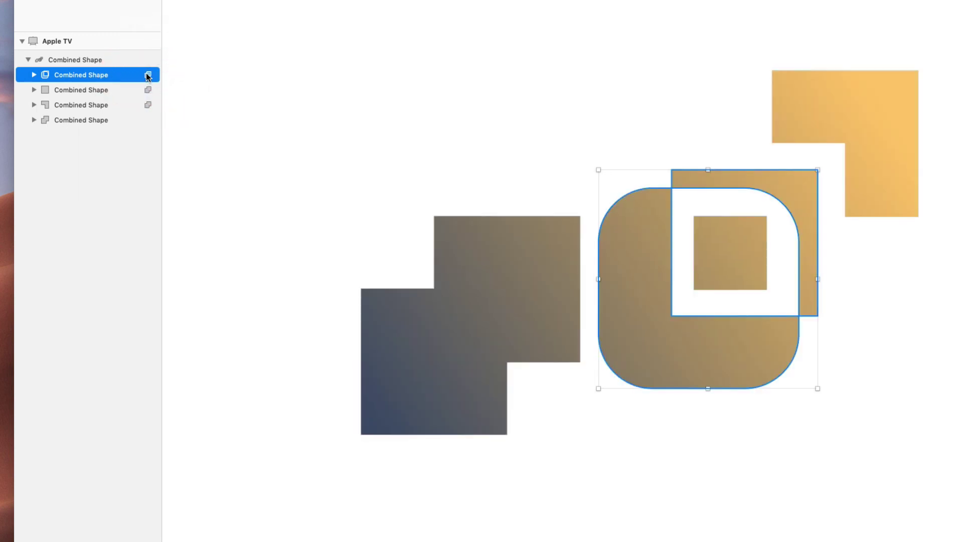
click(147, 91)
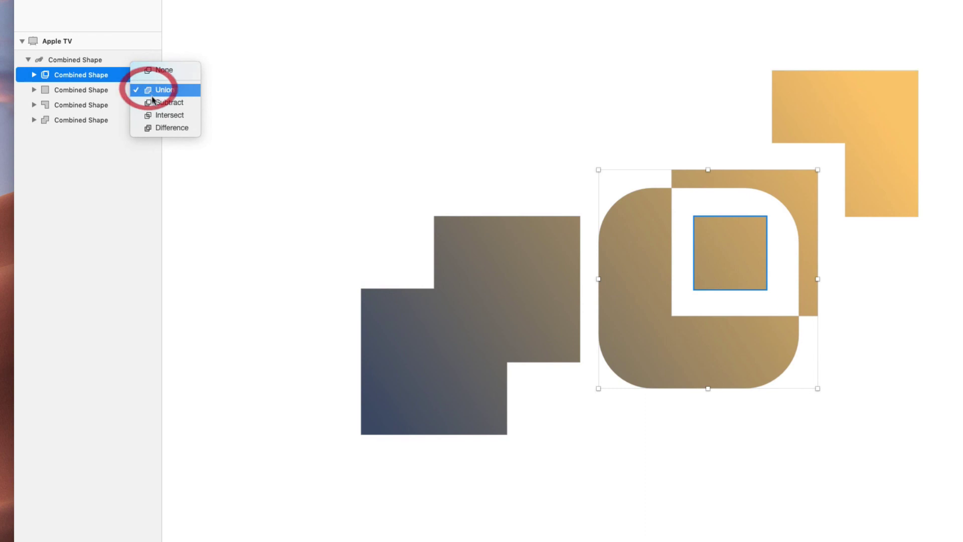
click(181, 70)
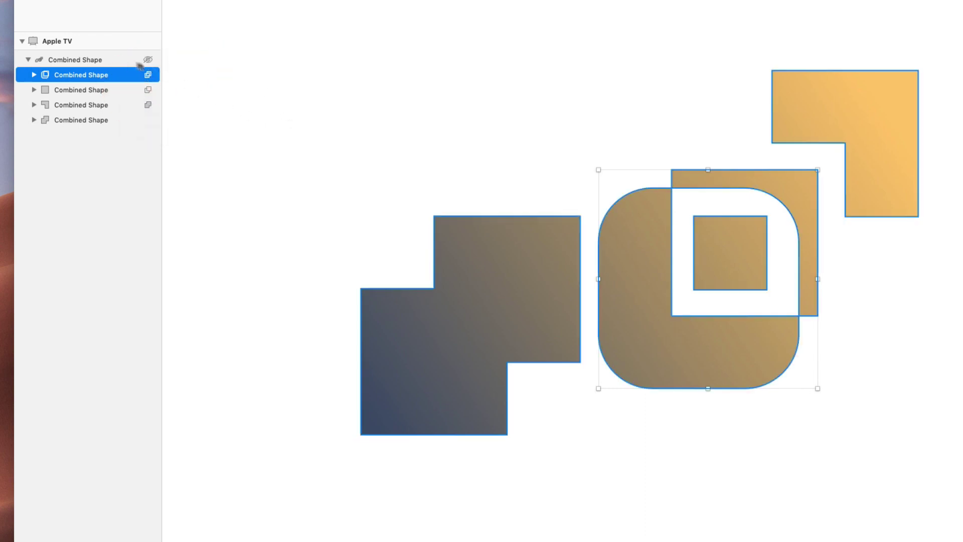
click(111, 64)
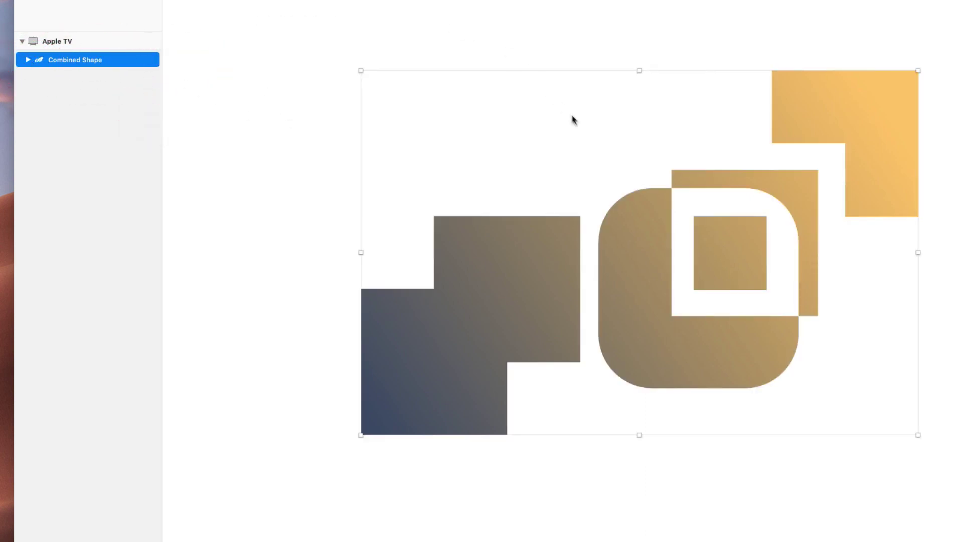